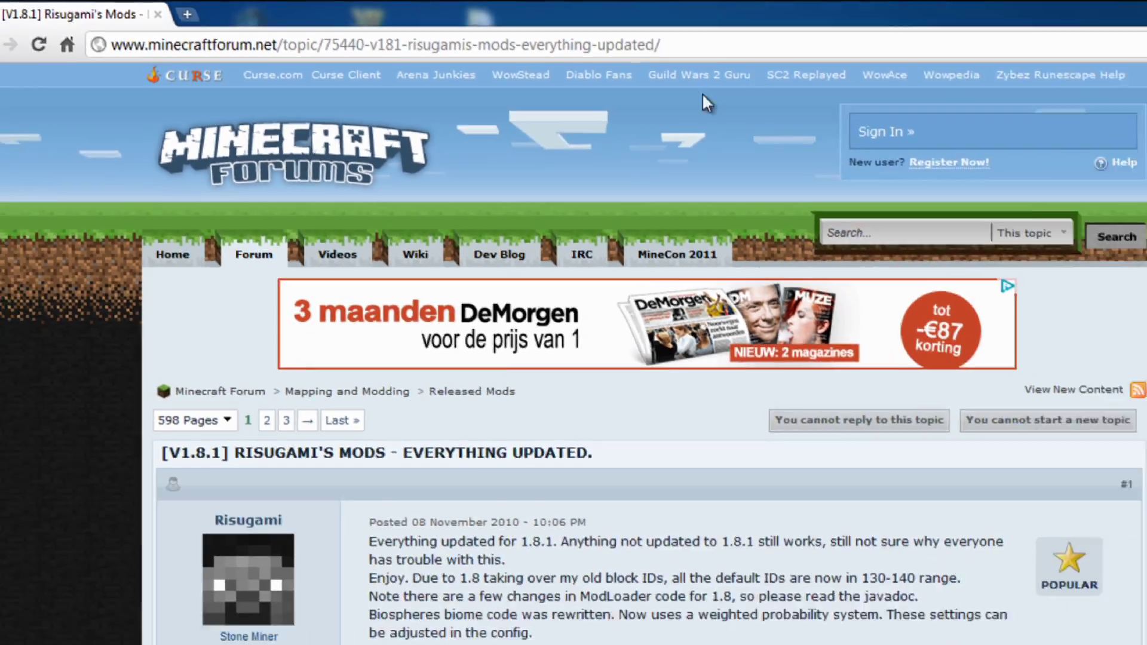
pyautogui.scroll(-3, 431, 251)
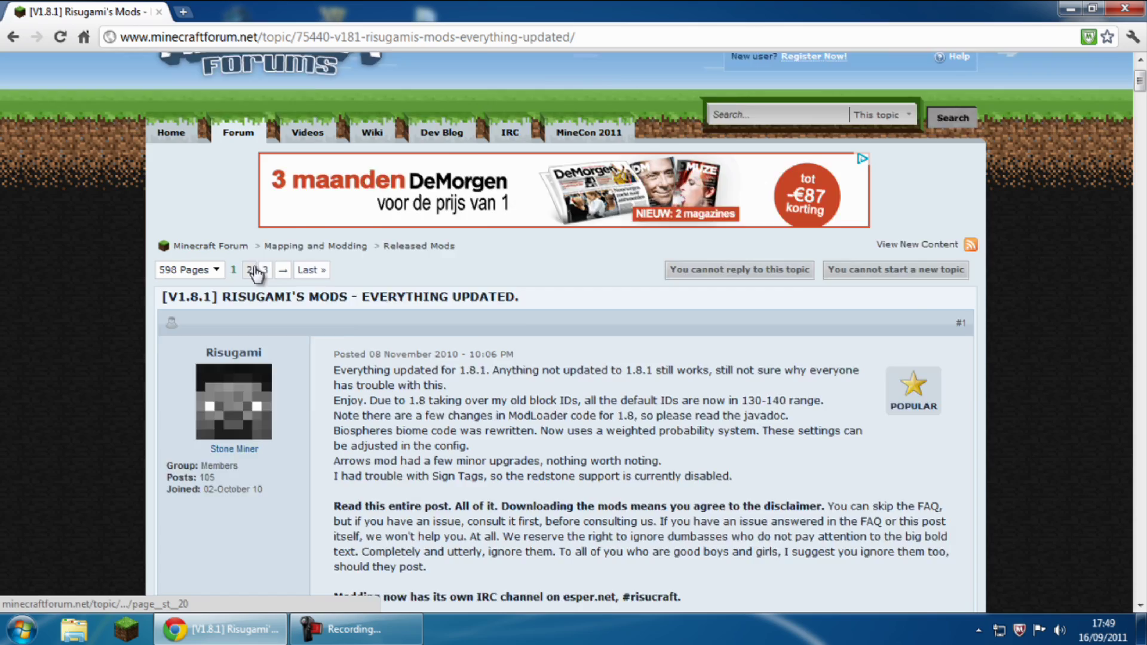
pyautogui.scroll(-2, 320, 273)
pyautogui.scroll(-5, 321, 272)
pyautogui.scroll(-5, 321, 273)
pyautogui.scroll(-5, 321, 273)
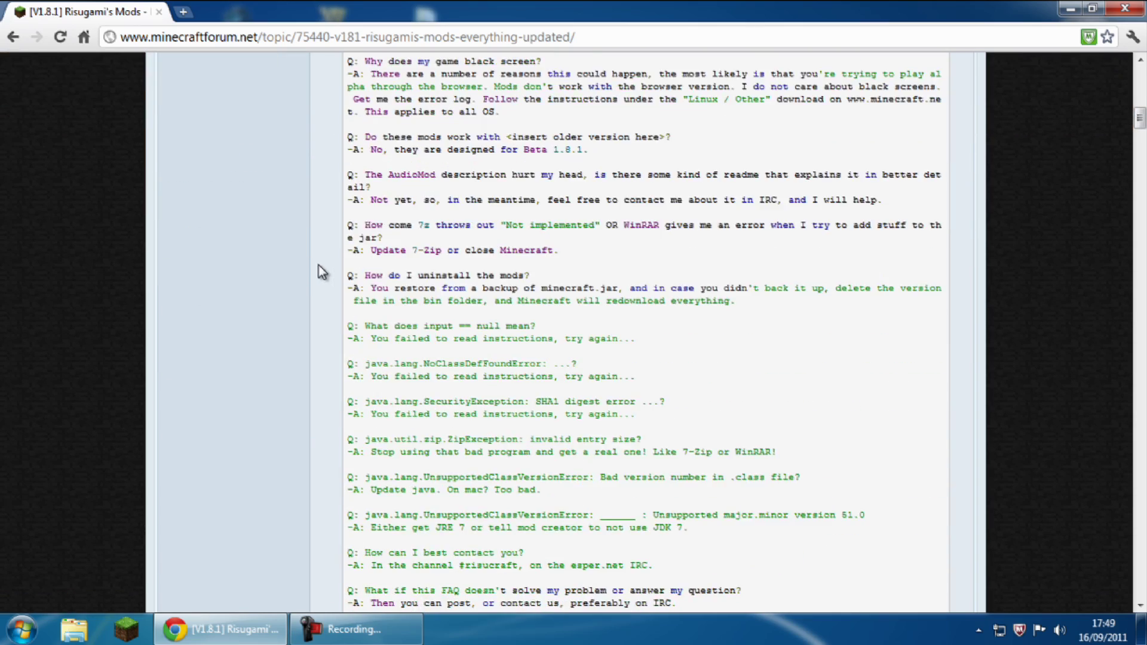
pyautogui.scroll(-5, 320, 273)
pyautogui.scroll(-3, 321, 271)
pyautogui.scroll(-3, 323, 287)
pyautogui.scroll(-2, 332, 296)
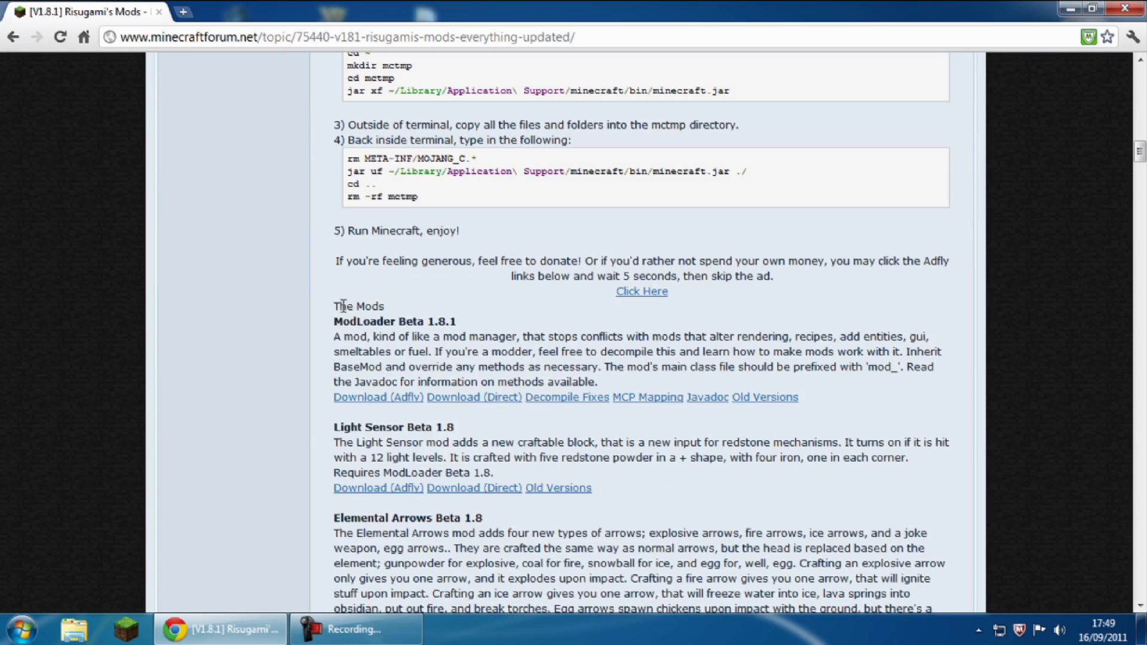
# Download ModLoader.zip directly, open it in WinRAR, then open %appdata% Roaming
pyautogui.click(479, 399)
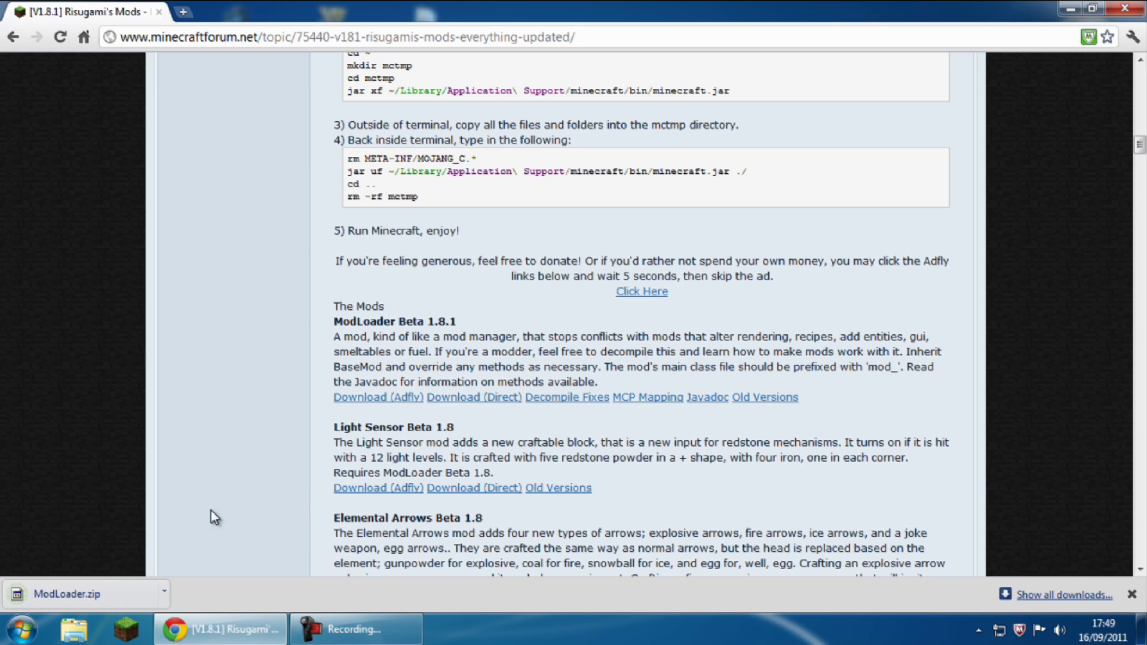
pyautogui.click(99, 592)
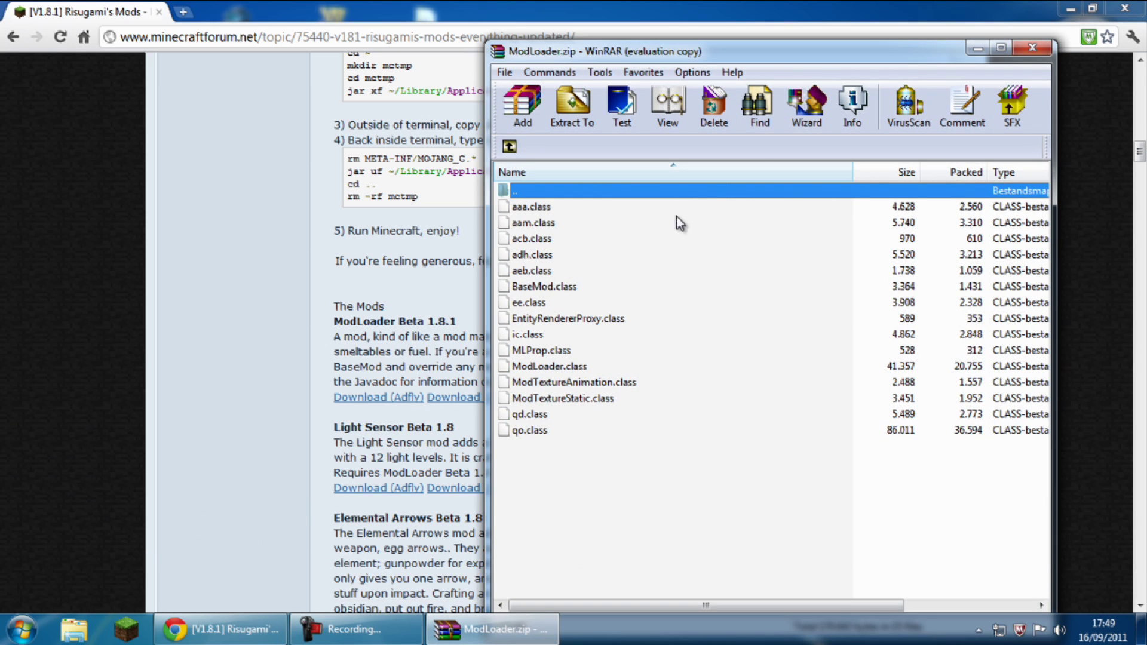
pyautogui.click(883, 204)
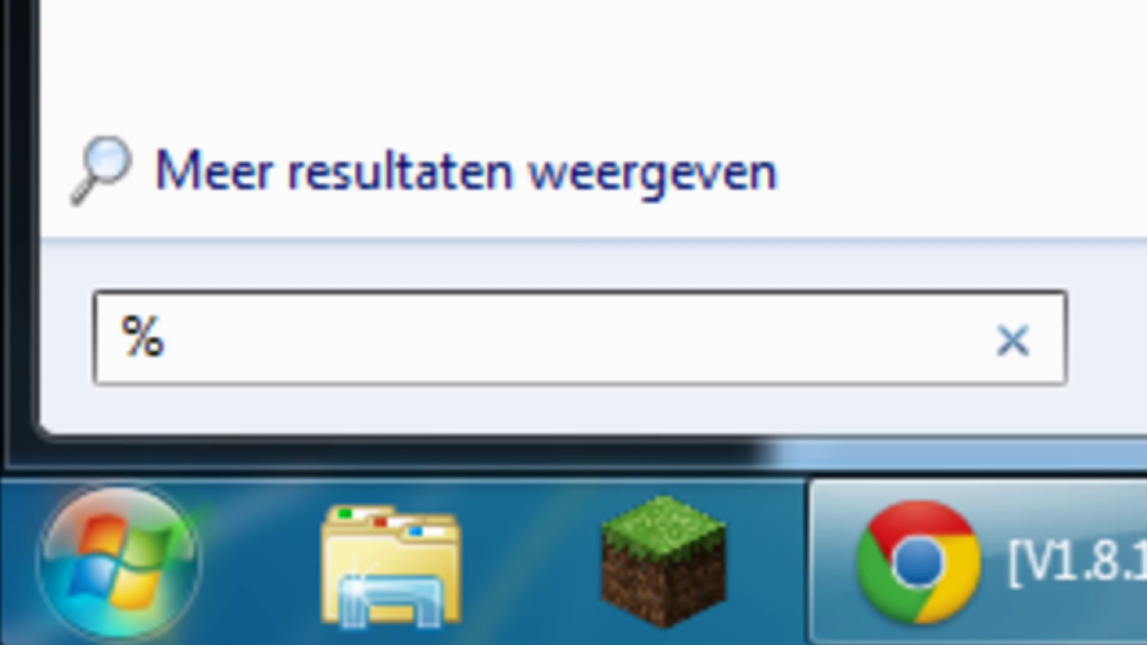
pyautogui.write('appdata')
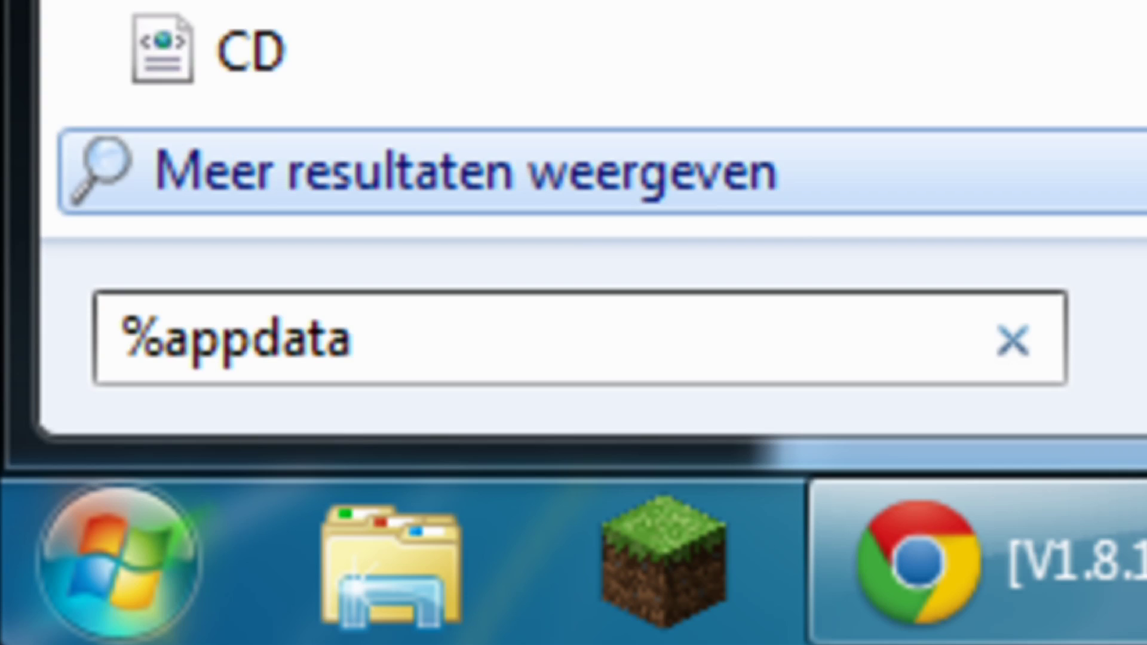
pyautogui.write('%')
pyautogui.press('Return')
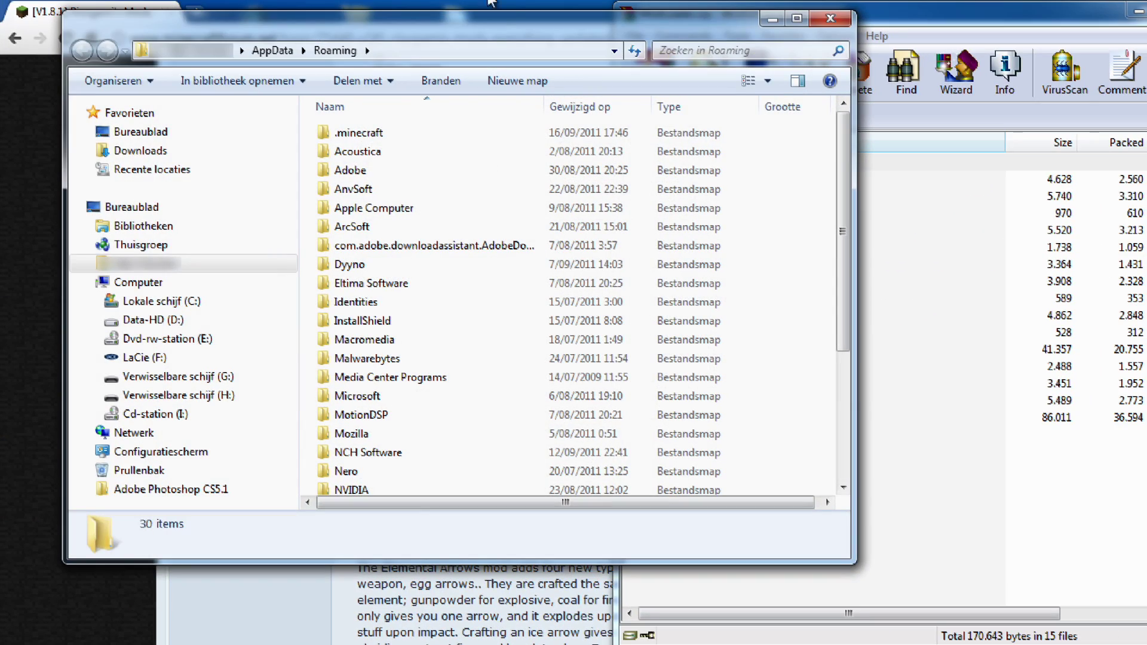
# Go to .minecraft\bin and open minecraft.jar with WinRAR archiver
pyautogui.doubleClick(436, 146)
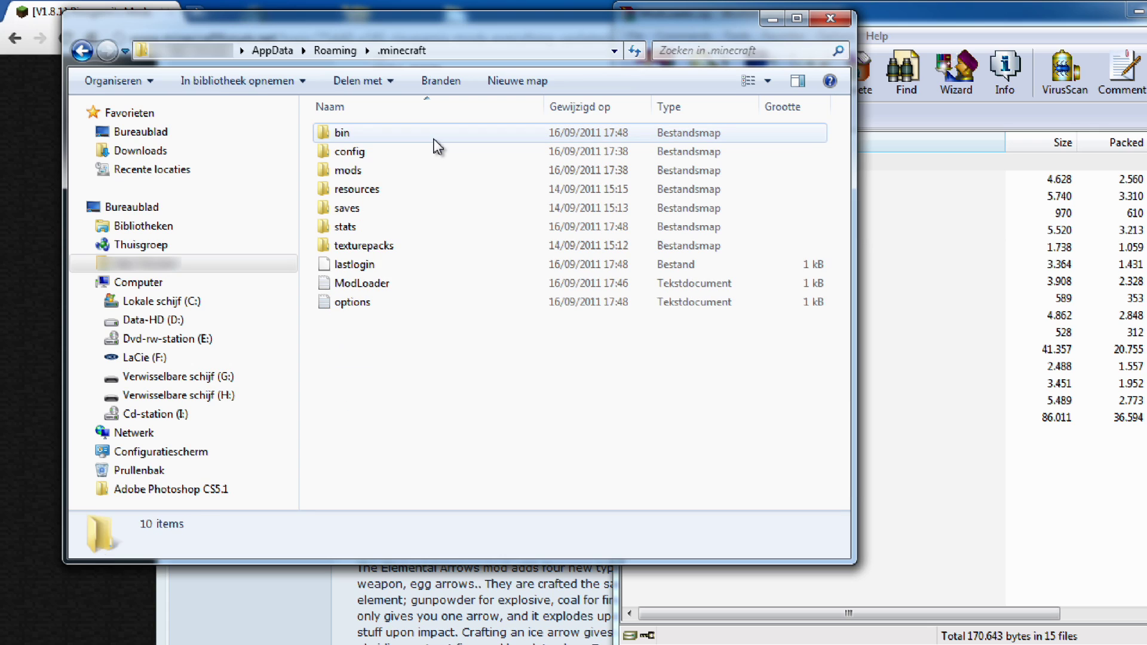
pyautogui.doubleClick(432, 139)
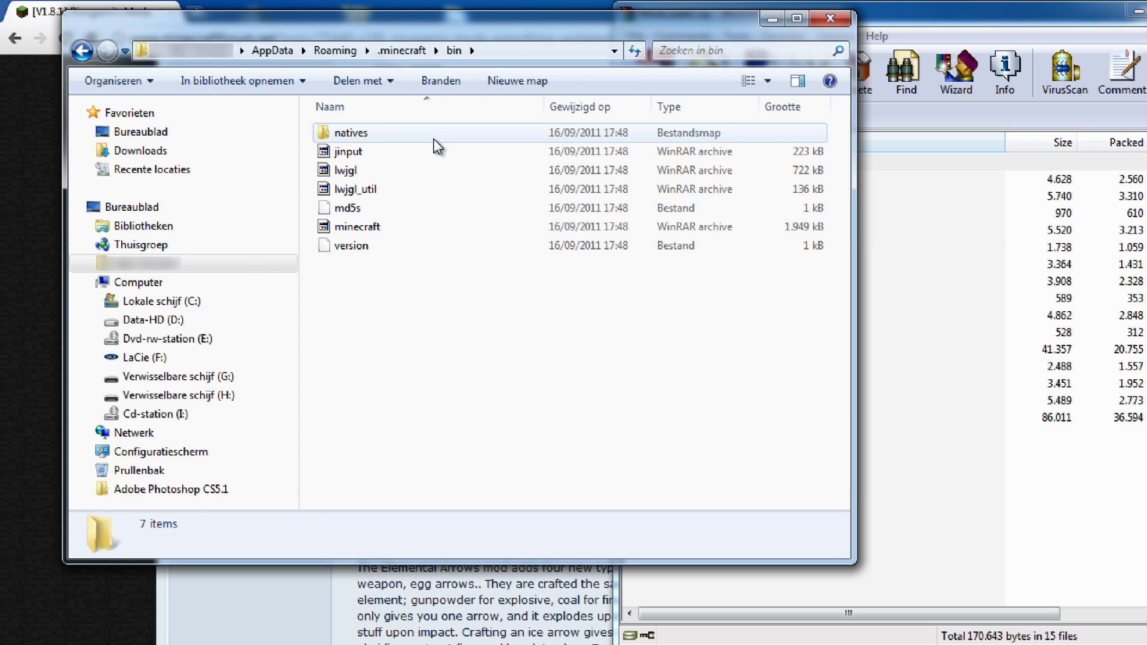
pyautogui.click(404, 228)
pyautogui.rightClick(404, 232)
pyautogui.moveTo(466, 362)
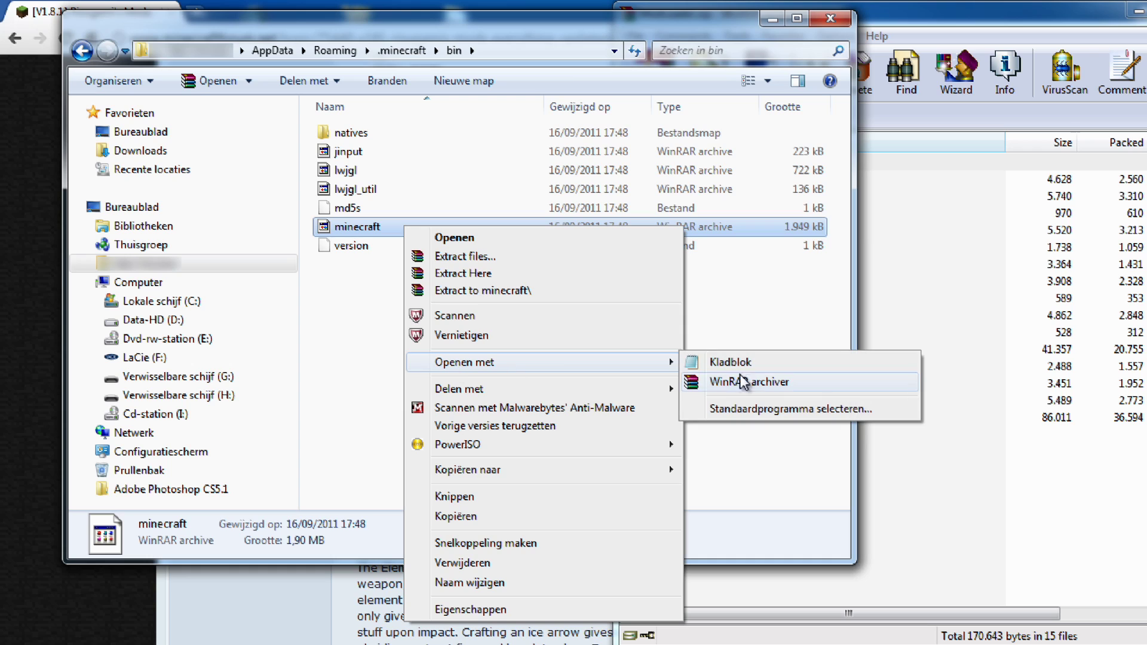
pyautogui.click(753, 384)
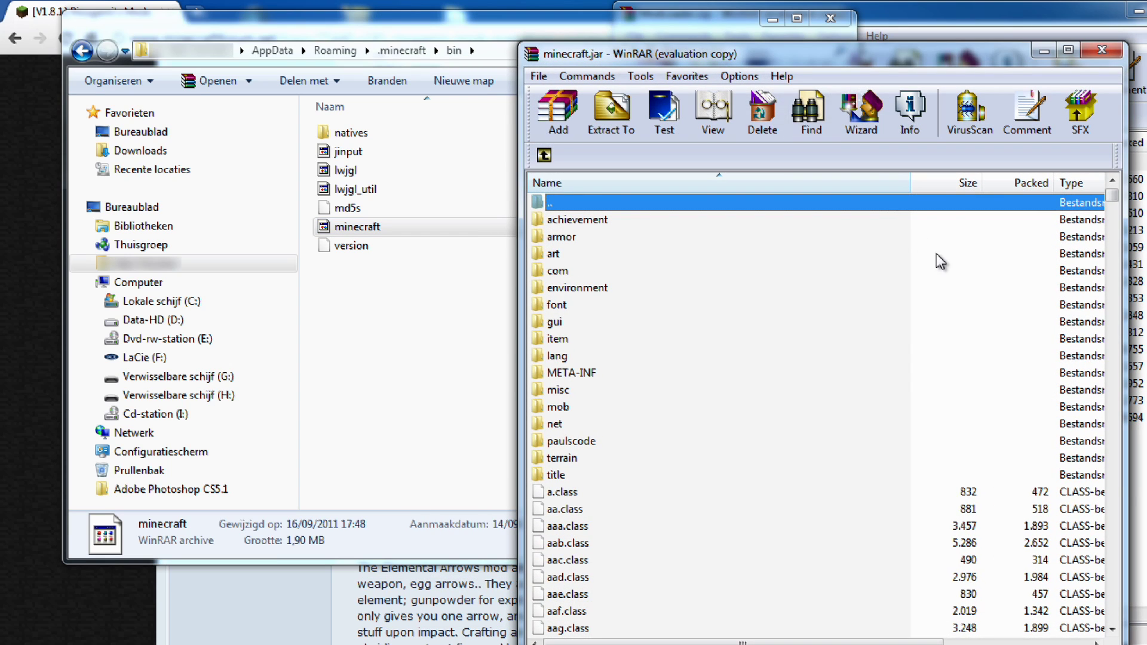
# Tile both archive windows and drag all ModLoader class files into minecraft.jar
pyautogui.click(948, 373)
pyautogui.moveTo(950, 53); pyautogui.dragTo(0, 192)
pyautogui.click(957, 501)
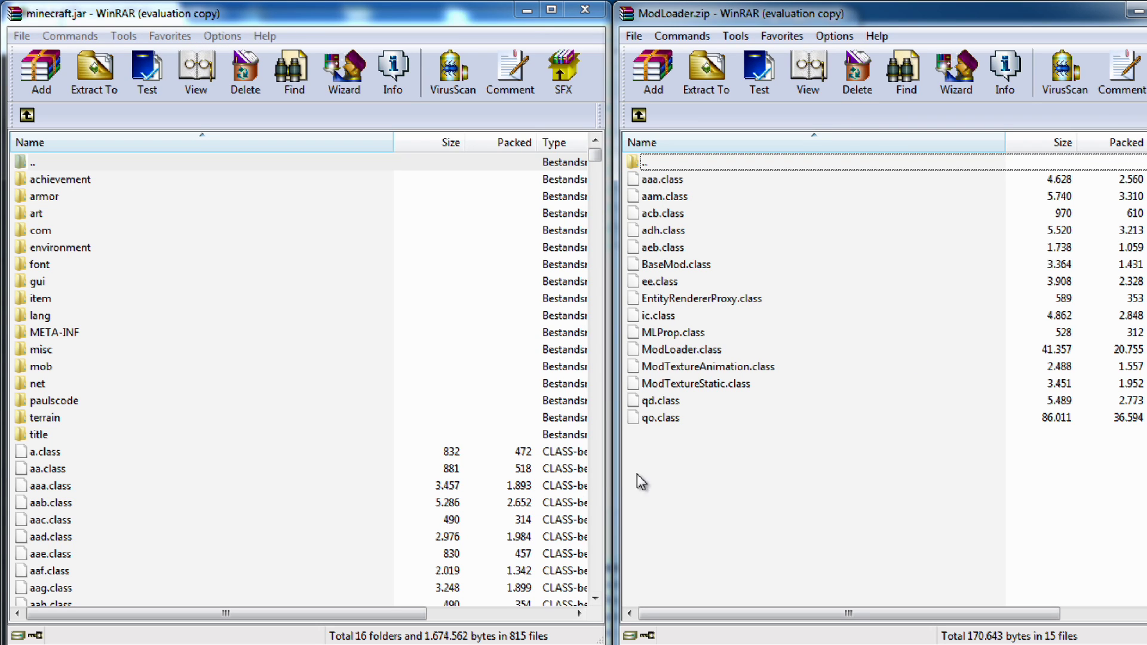
pyautogui.moveTo(731, 471); pyautogui.dragTo(718, 184)
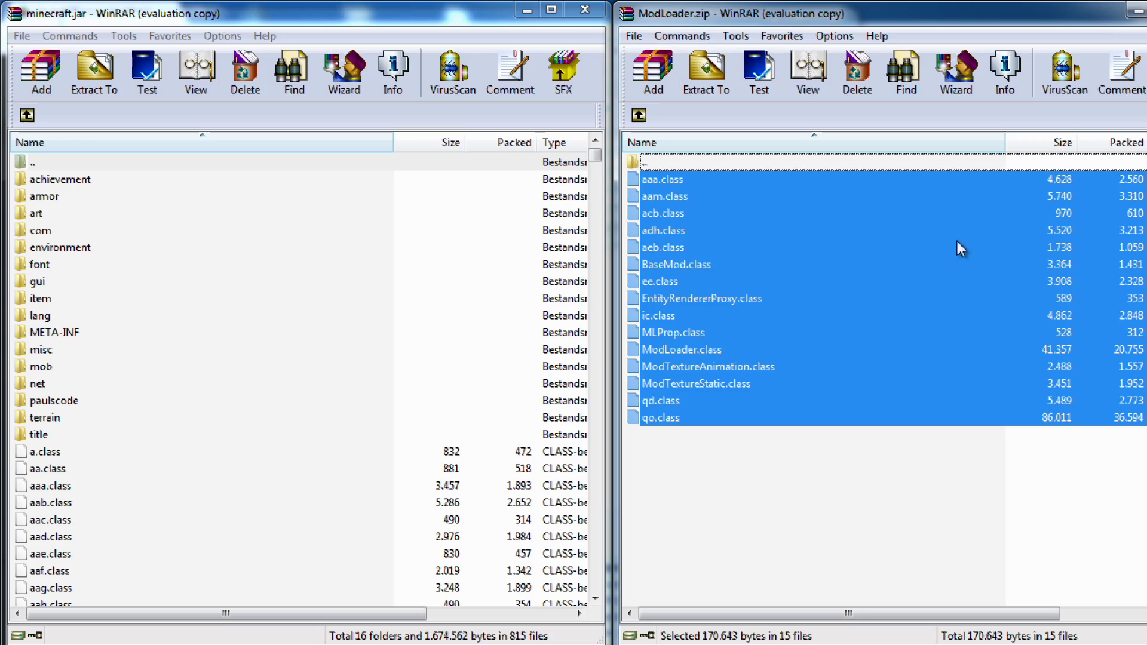
pyautogui.moveTo(957, 242); pyautogui.dragTo(793, 262)
pyautogui.moveTo(158, 536); pyautogui.dragTo(152, 537)
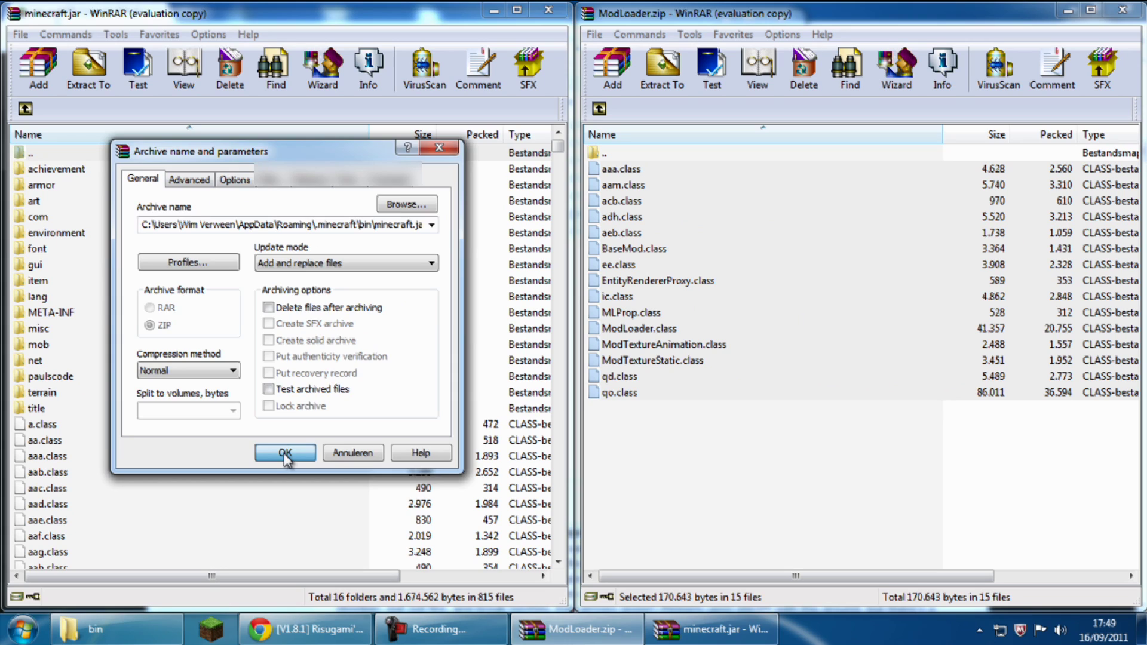
pyautogui.click(464, 569)
# Delete the META-INF folder from minecraft.jar, confirming with Ja
pyautogui.click(81, 314)
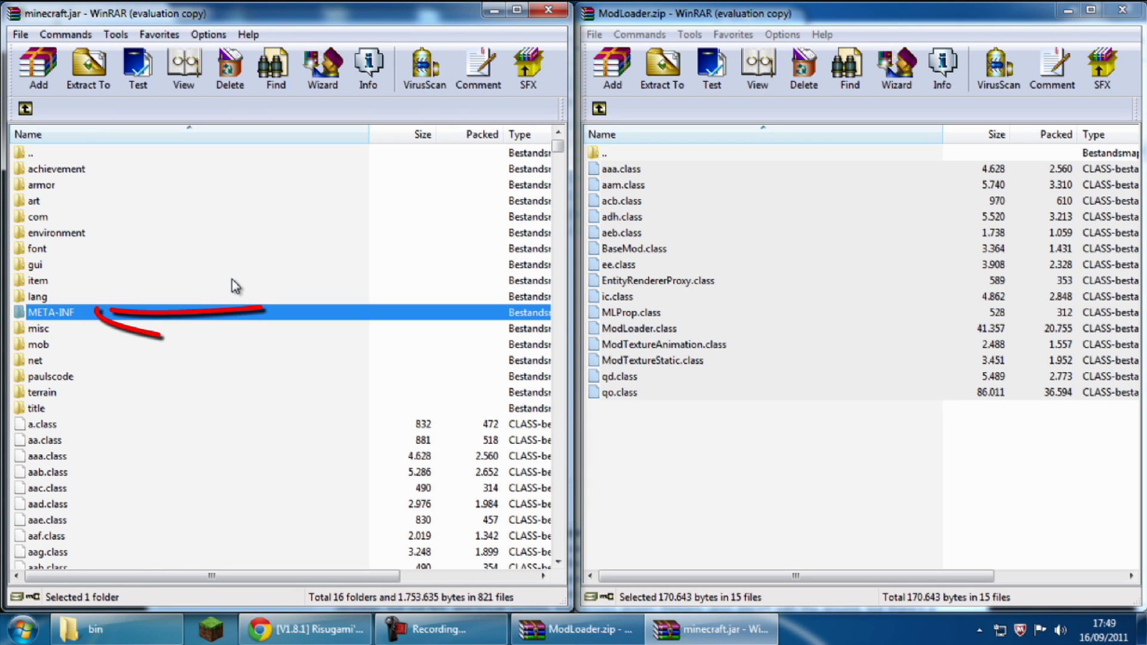
pyautogui.press('Delete')
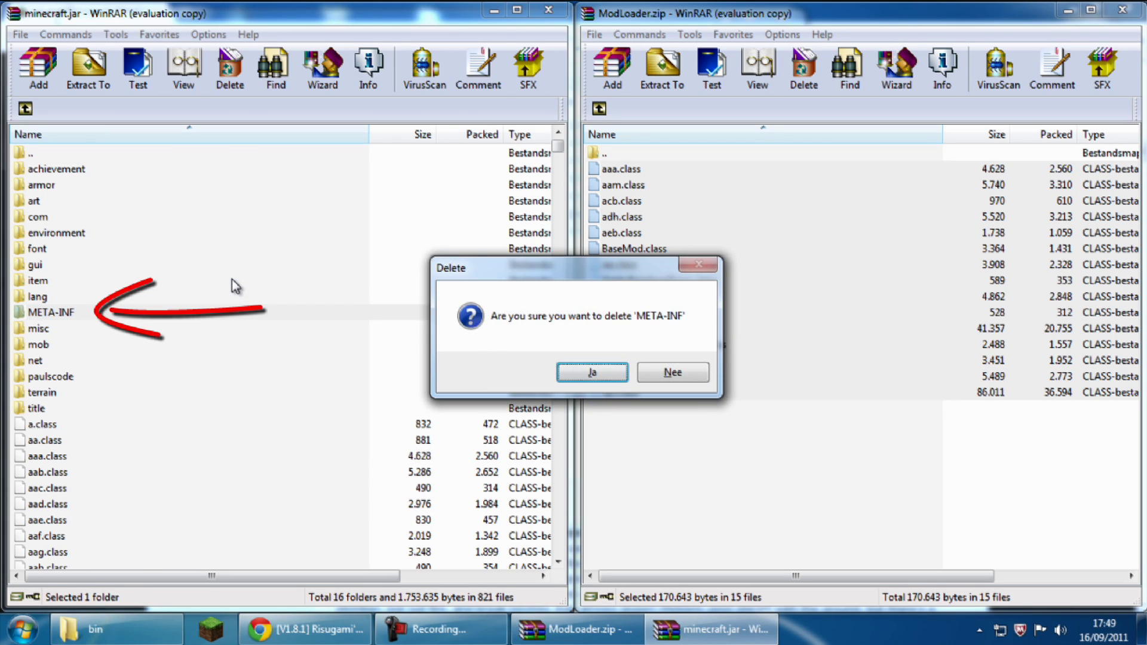
pyautogui.press('Return')
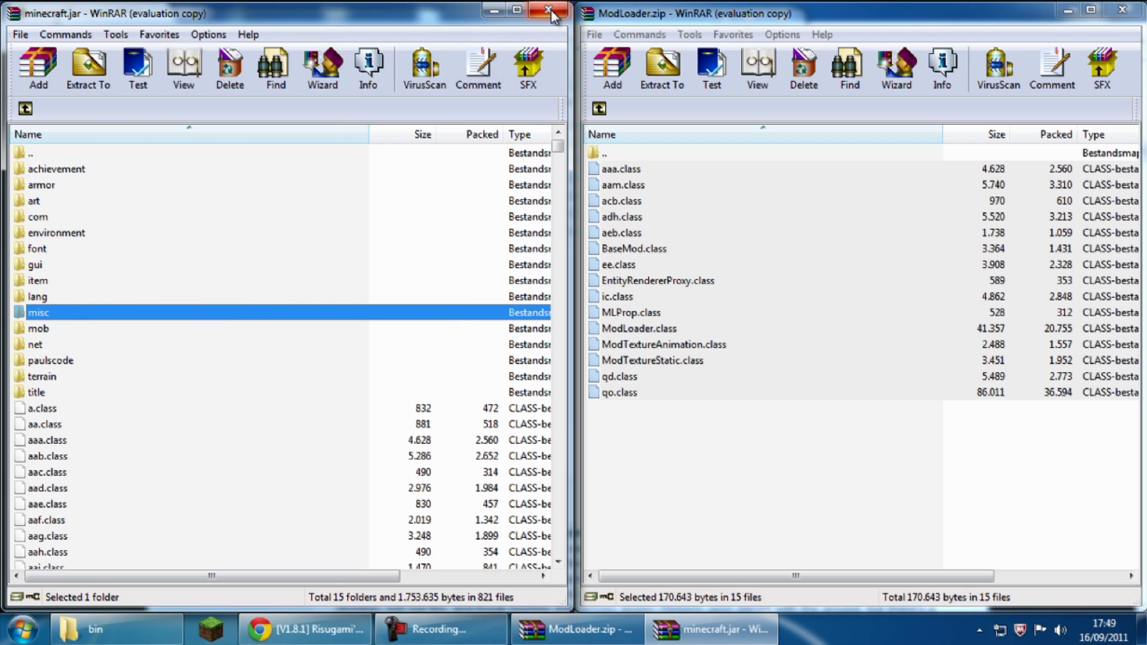
# Close minecraft.jar, the ModLoader archive, and the bin folder window
pyautogui.click(552, 13)
pyautogui.click(1123, 9)
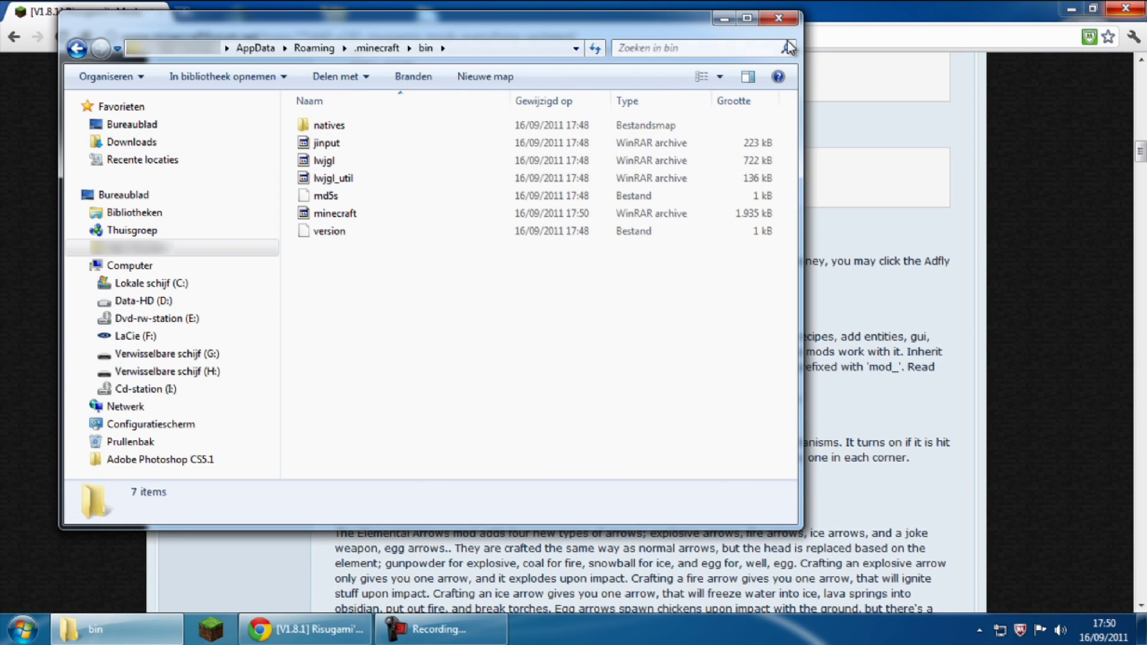
pyautogui.click(779, 18)
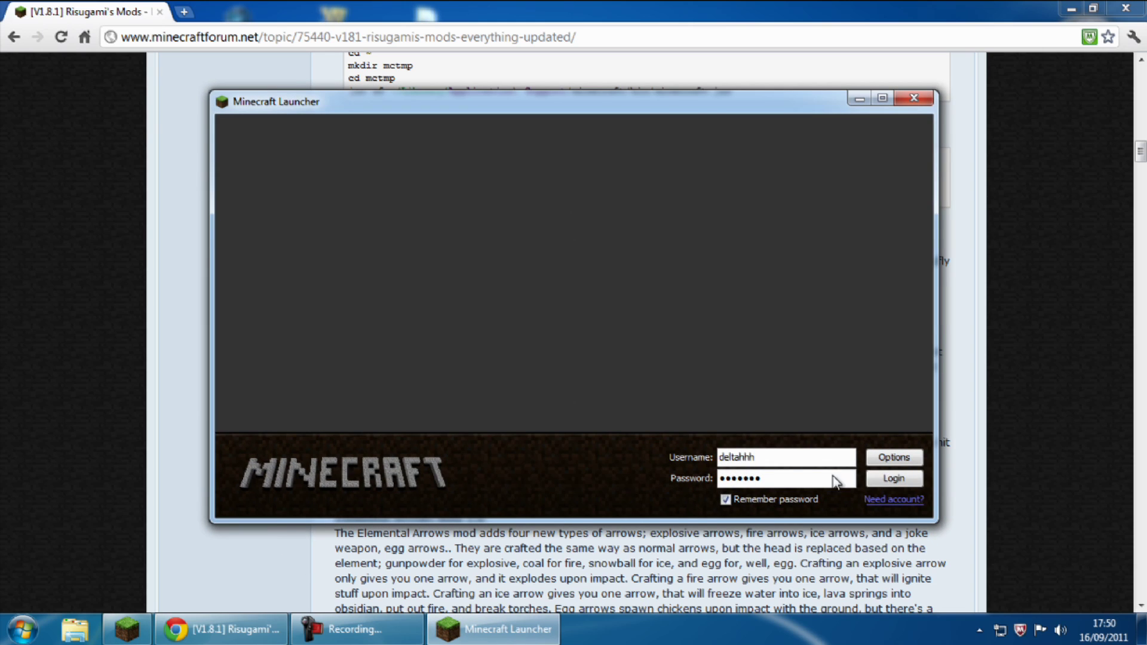
# Log in from the Minecraft Launcher to start the modded game
pyautogui.click(874, 472)
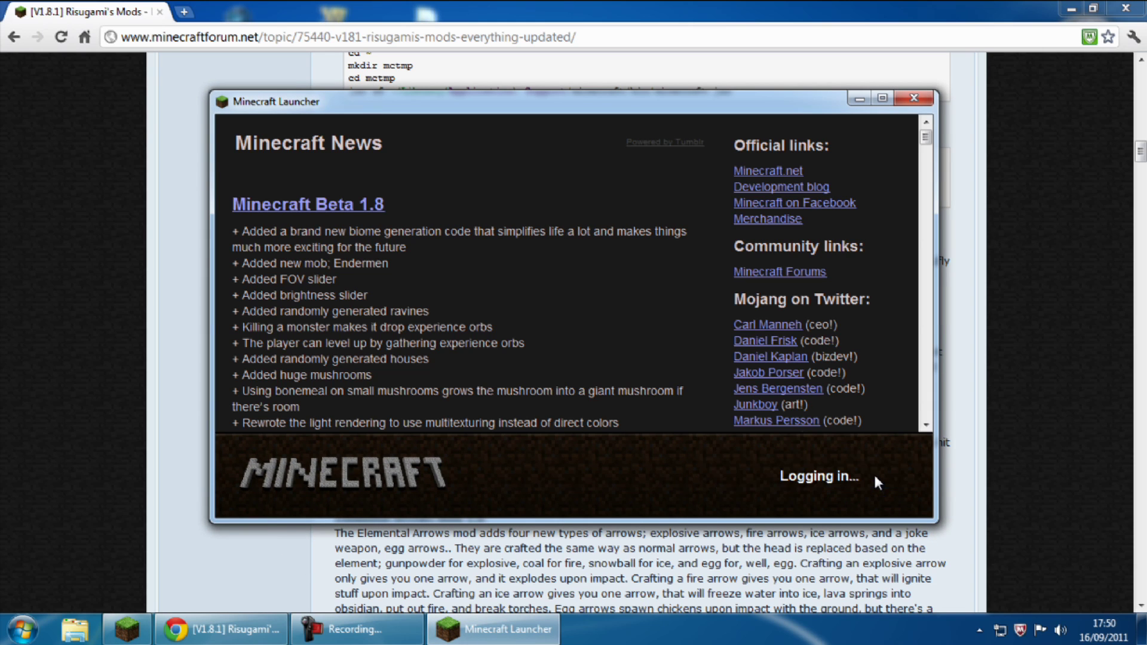